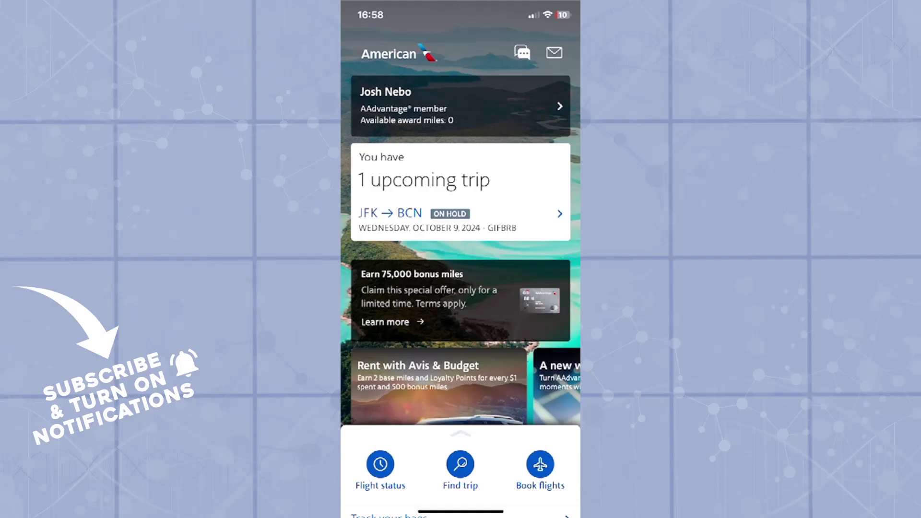
# Open the upcoming JFK to BCN trip and go to its Manage trip page
pyautogui.click(460, 213)
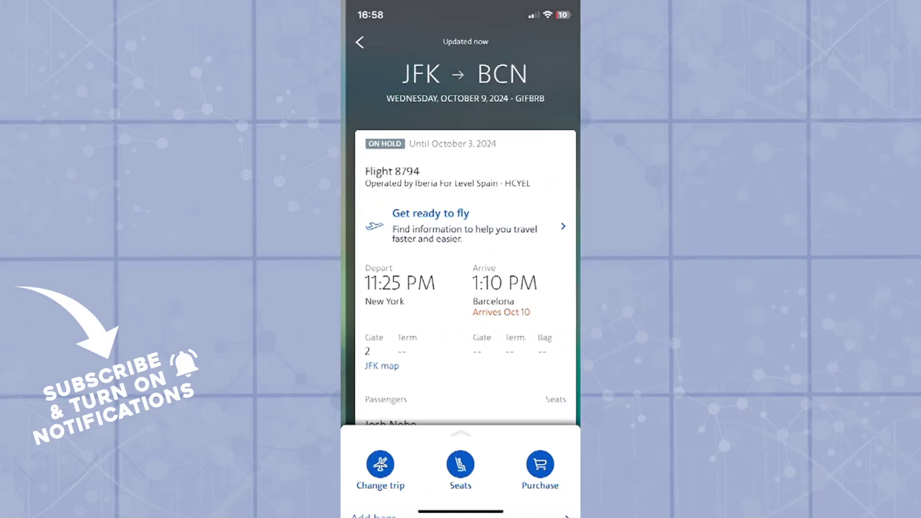
pyautogui.scroll(-3, 461, 288)
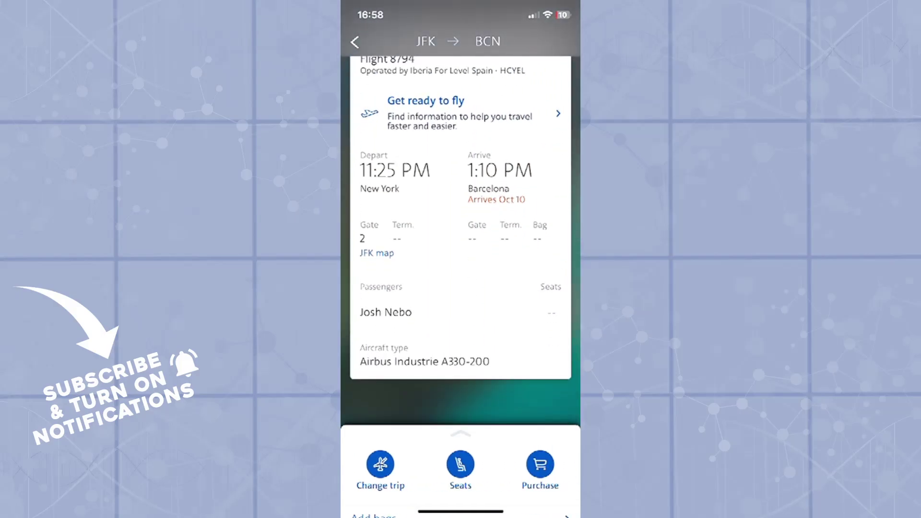
pyautogui.scroll(-2, 461, 432)
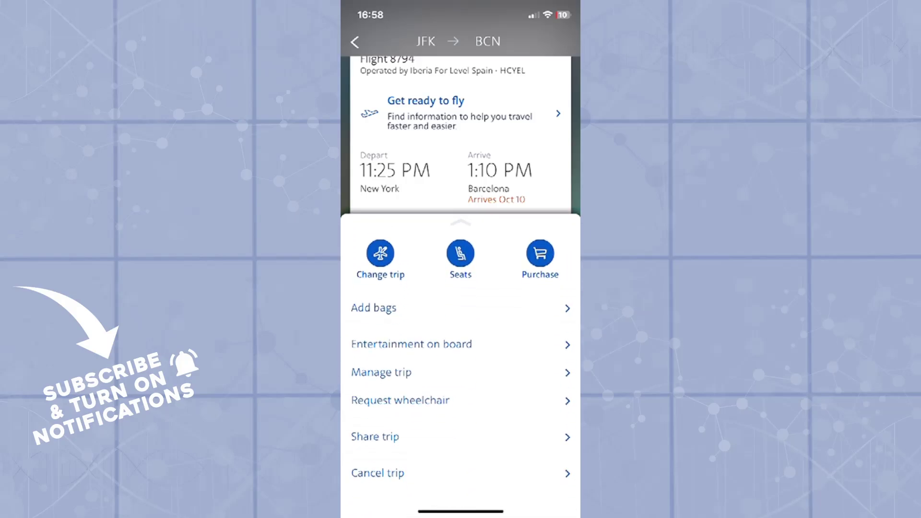
pyautogui.scroll(-3, 460, 432)
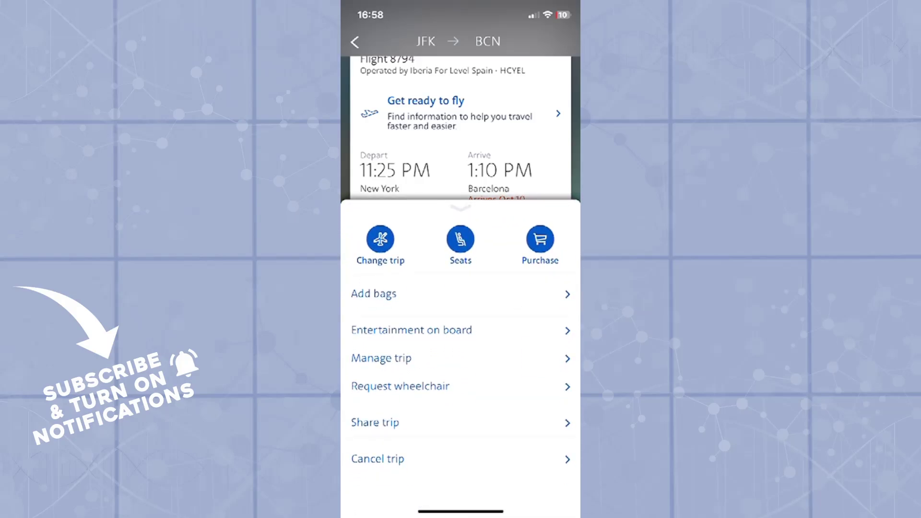
pyautogui.click(381, 243)
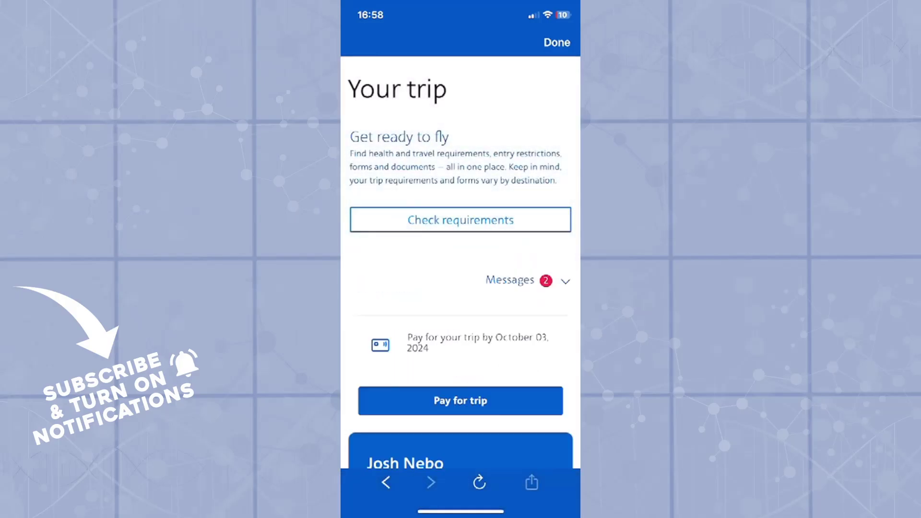
pyautogui.scroll(-10, 462, 288)
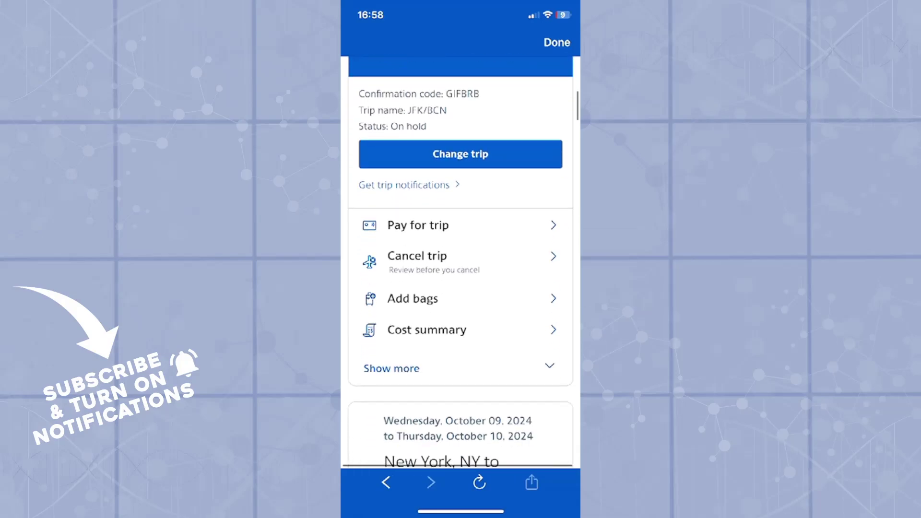
pyautogui.scroll(-4, 461, 288)
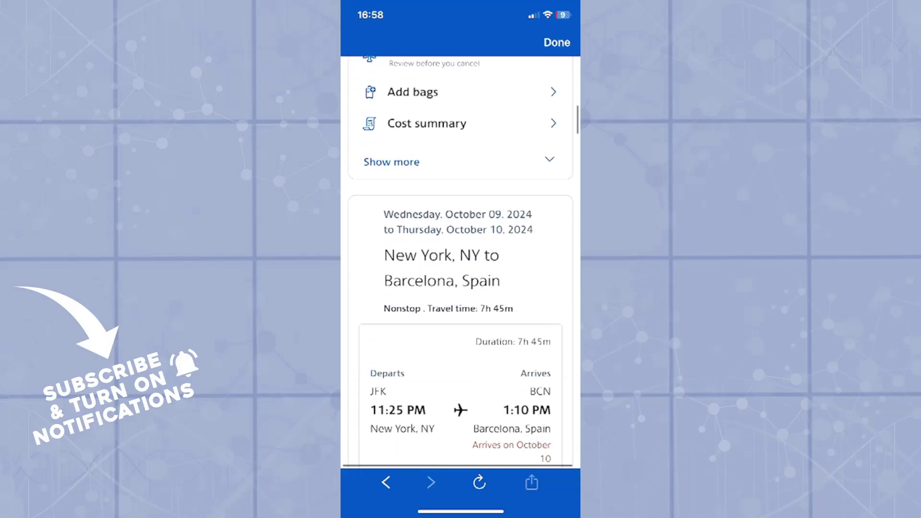
pyautogui.scroll(-4, 461, 289)
pyautogui.scroll(-4, 460, 288)
pyautogui.scroll(-4, 461, 288)
pyautogui.scroll(-4, 461, 288)
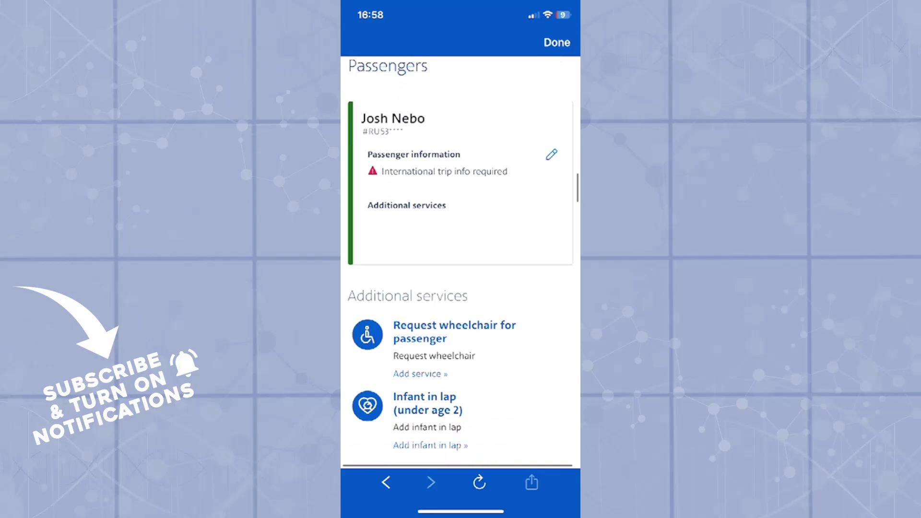
pyautogui.scroll(-4, 461, 288)
pyautogui.scroll(-2, 461, 288)
pyautogui.scroll(-2, 460, 288)
pyautogui.scroll(-1, 461, 288)
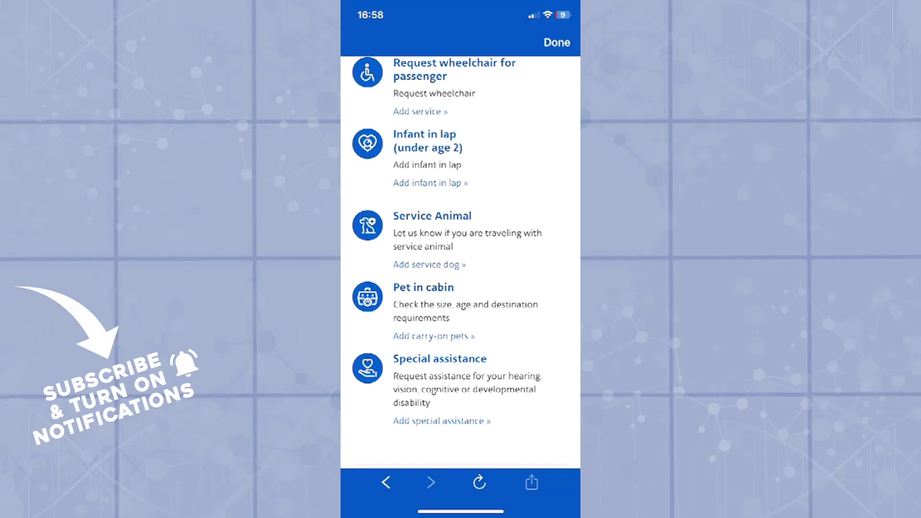
pyautogui.scroll(-2, 461, 288)
pyautogui.scroll(-4, 461, 288)
pyautogui.scroll(-3, 460, 288)
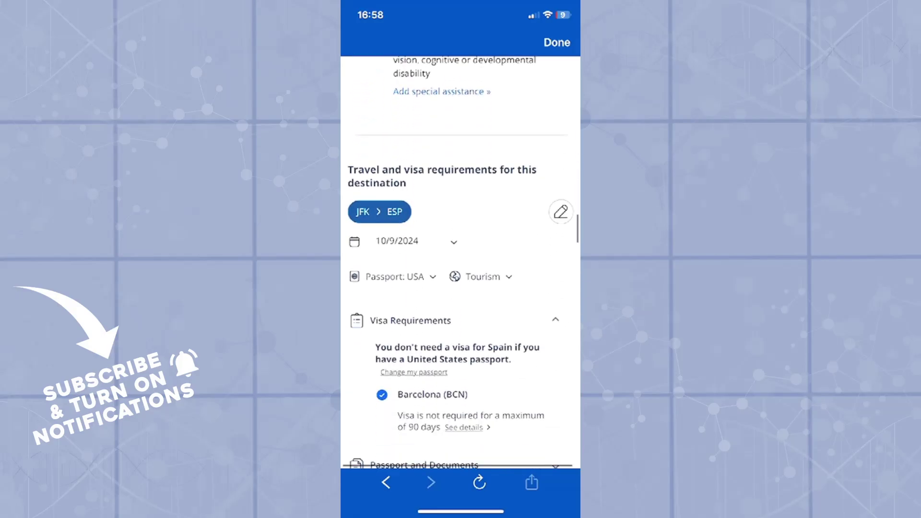
pyautogui.scroll(-4, 460, 288)
pyautogui.scroll(2, 461, 289)
pyautogui.scroll(5, 461, 288)
pyautogui.scroll(4, 461, 288)
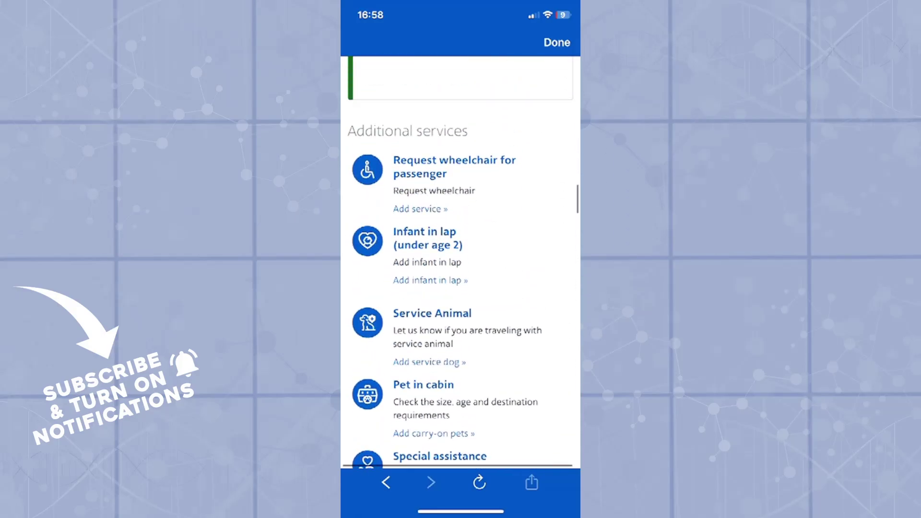
pyautogui.scroll(-1, 461, 287)
pyautogui.scroll(-1, 461, 288)
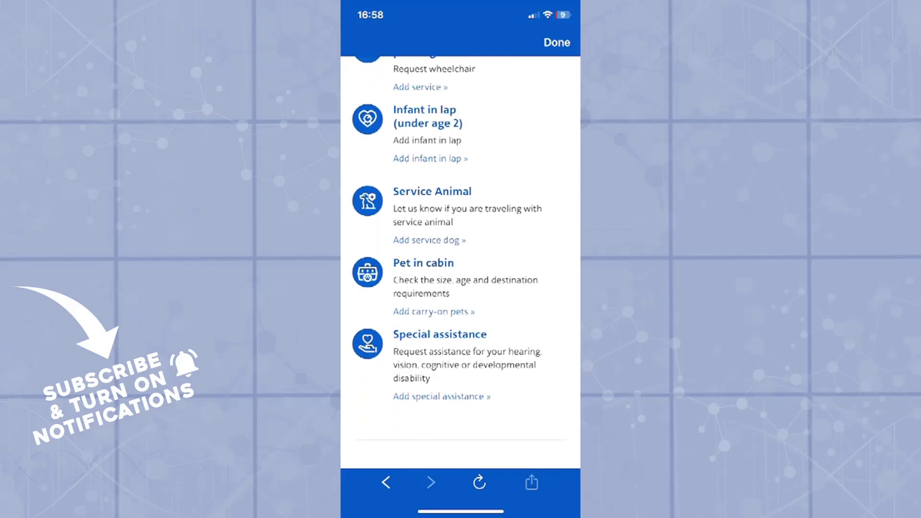
pyautogui.scroll(-2, 461, 288)
pyautogui.scroll(-2, 461, 288)
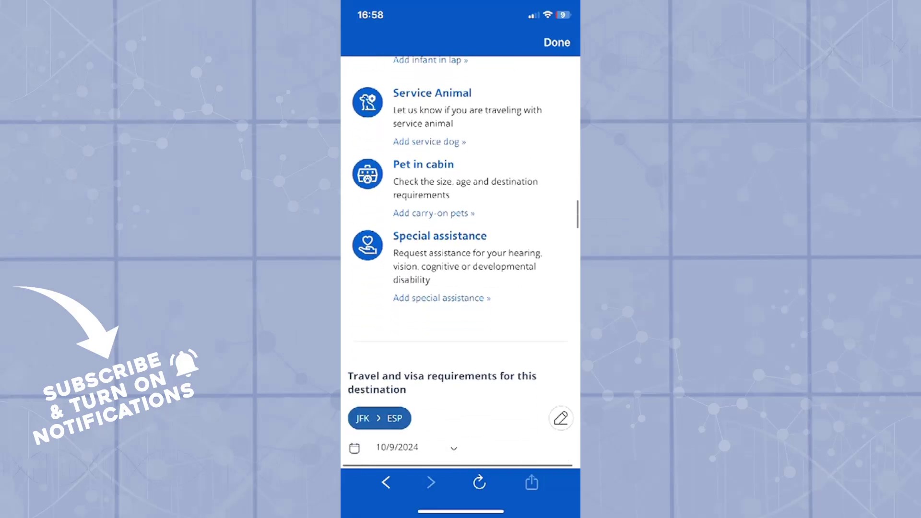
pyautogui.scroll(1, 461, 259)
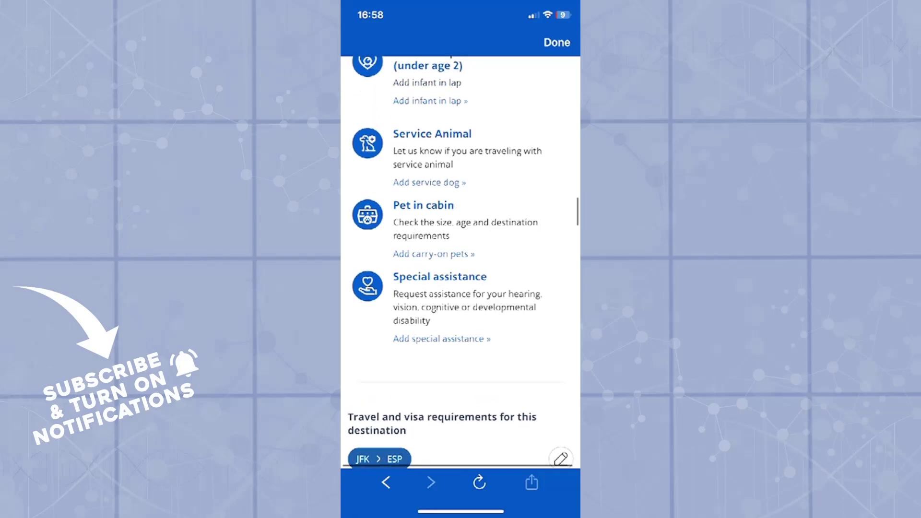
pyautogui.scroll(-1, 461, 259)
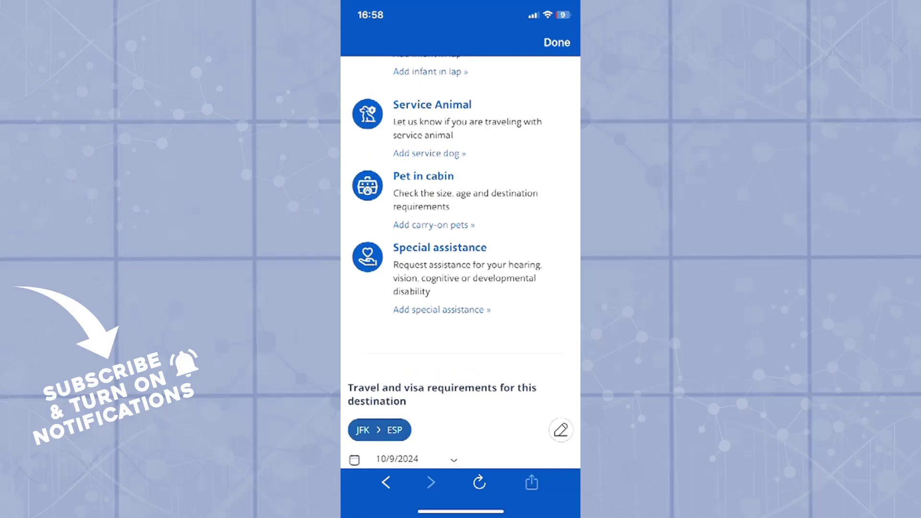
pyautogui.scroll(-2, 461, 259)
pyautogui.scroll(-5, 460, 259)
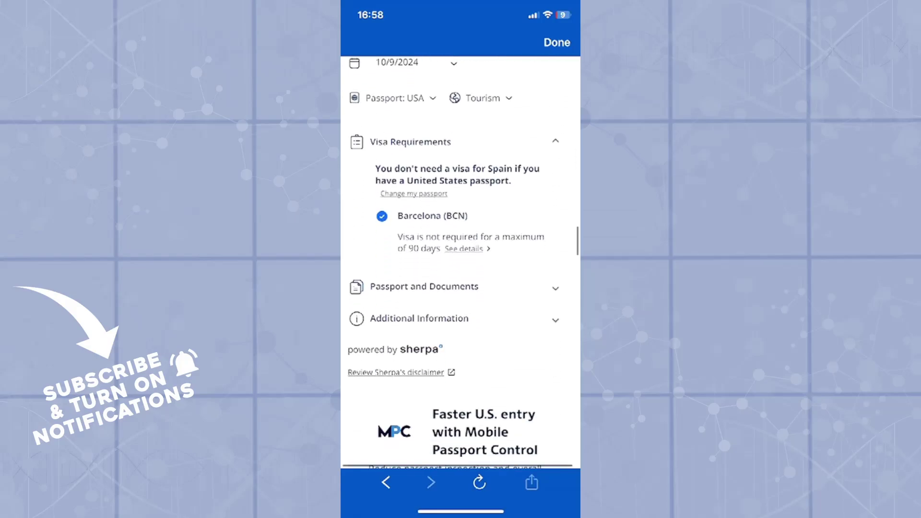
pyautogui.scroll(-8, 460, 259)
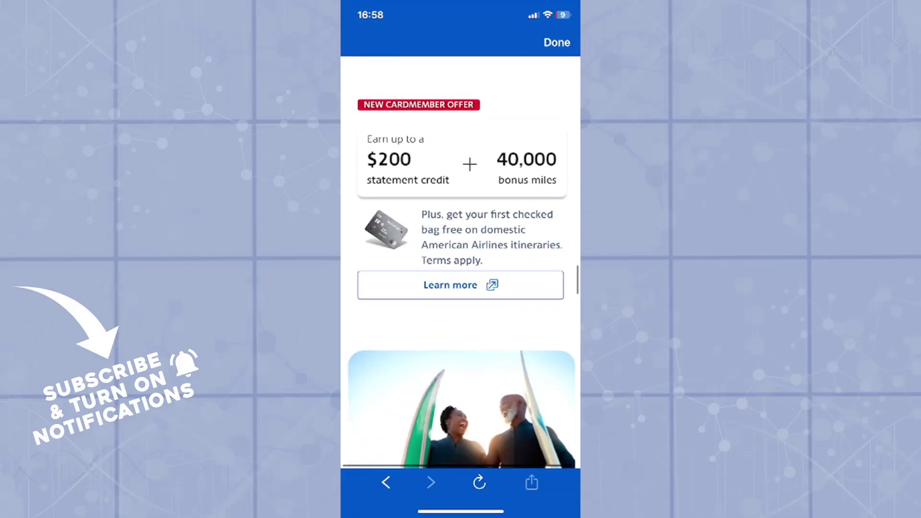
pyautogui.scroll(8, 460, 259)
pyautogui.scroll(6, 460, 259)
pyautogui.scroll(2, 461, 259)
pyautogui.scroll(2, 461, 260)
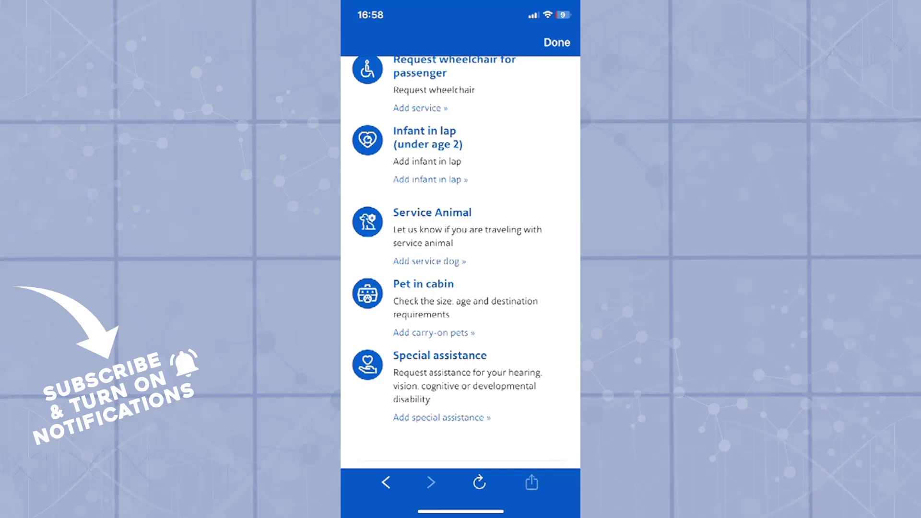
pyautogui.scroll(3, 461, 260)
pyautogui.scroll(5, 460, 259)
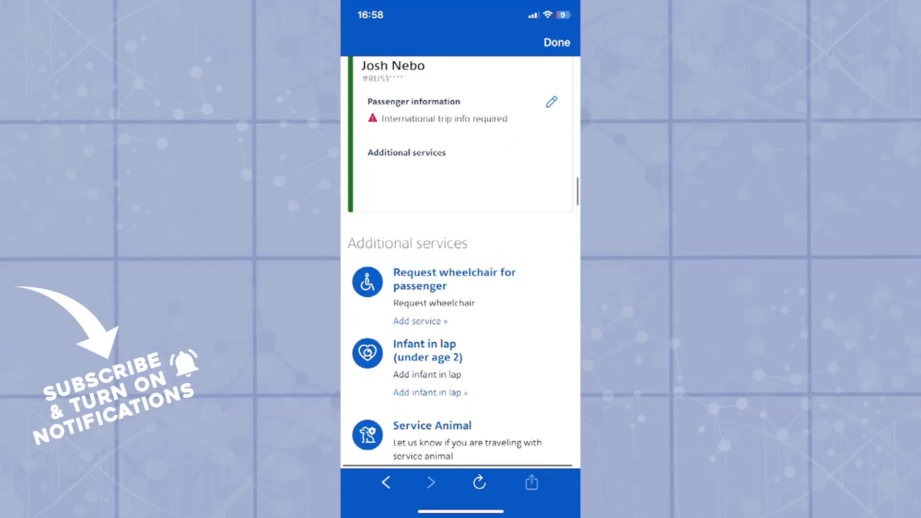
pyautogui.scroll(1, 460, 259)
pyautogui.scroll(-5, 460, 259)
pyautogui.scroll(-4, 461, 259)
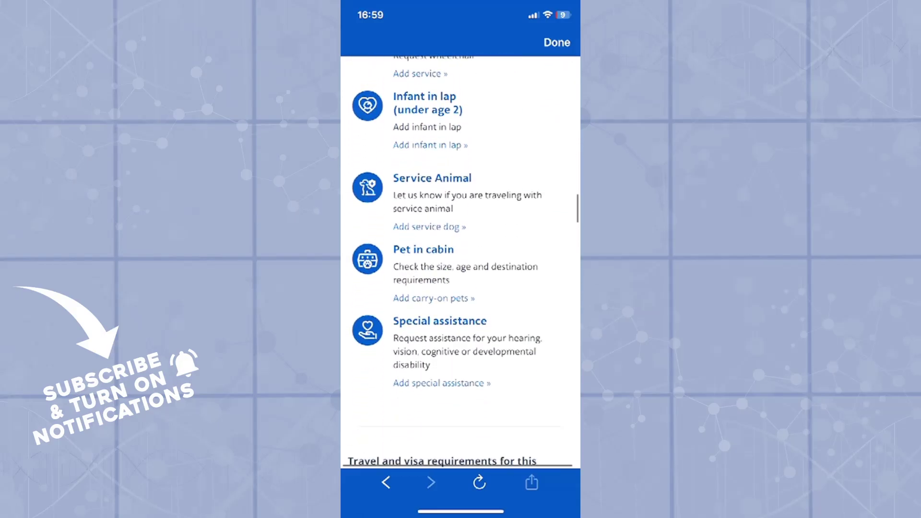
pyautogui.scroll(-2, 461, 259)
pyautogui.scroll(-1, 461, 260)
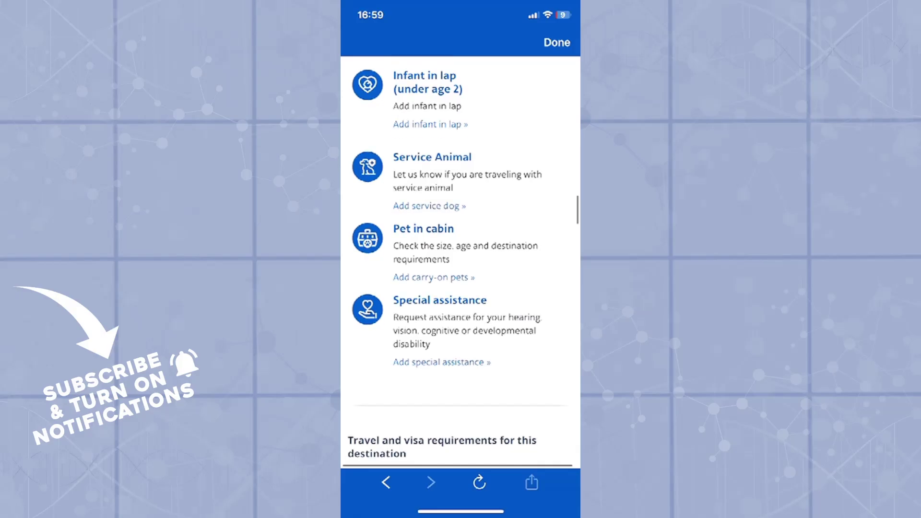
pyautogui.scroll(8, 460, 260)
pyautogui.scroll(4, 461, 259)
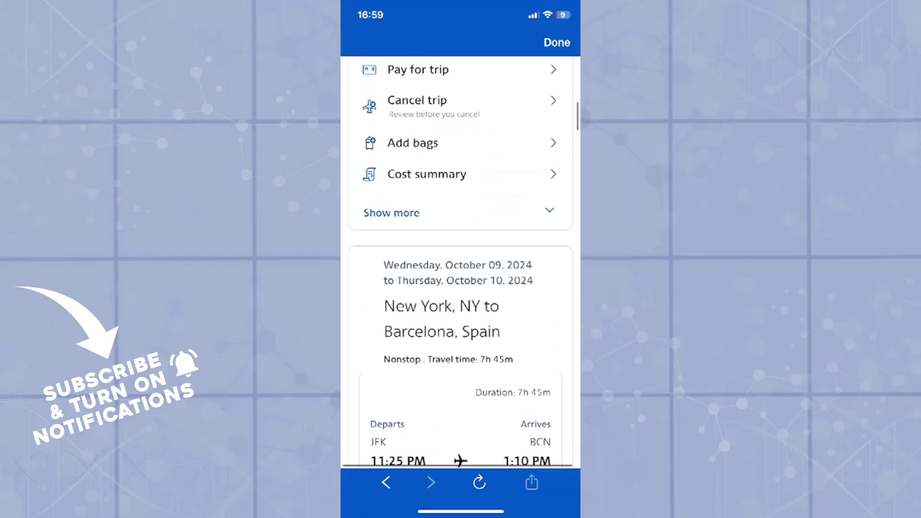
pyautogui.scroll(2, 461, 259)
pyautogui.scroll(4, 461, 259)
pyautogui.scroll(4, 461, 259)
pyautogui.scroll(4, 461, 259)
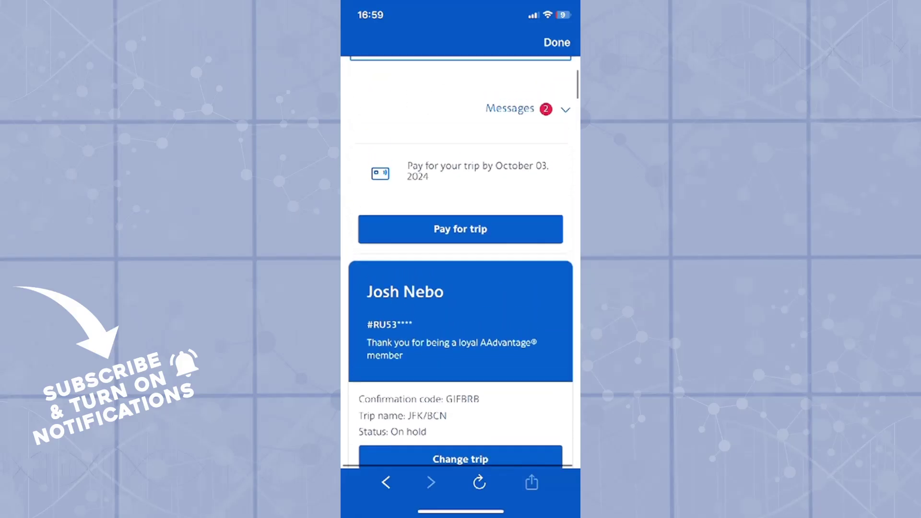
pyautogui.scroll(3, 461, 259)
# Close the trip management web view and return to the JFK to BCN flight details
pyautogui.click(461, 200)
pyautogui.click(557, 42)
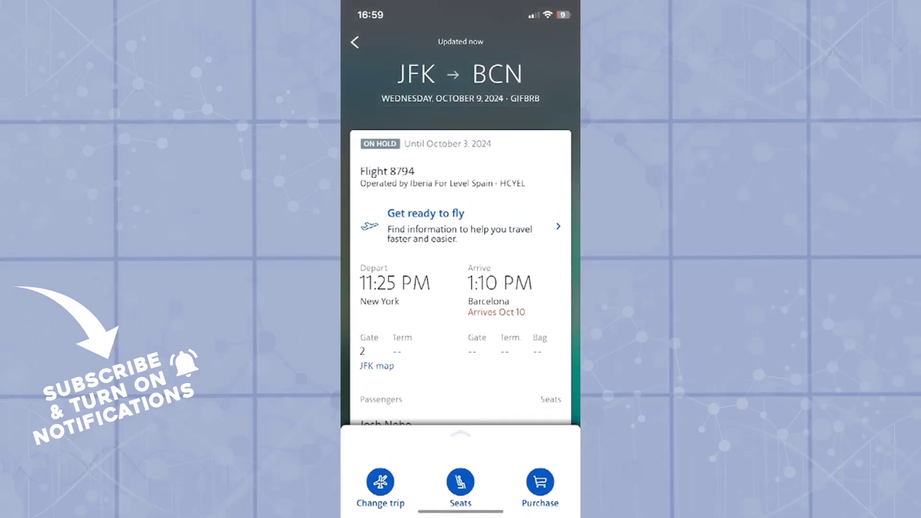
pyautogui.scroll(-4, 461, 288)
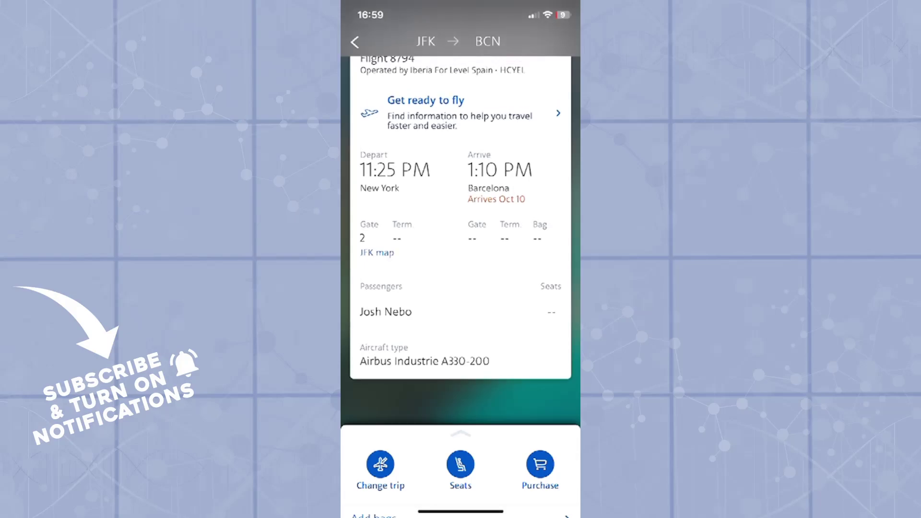